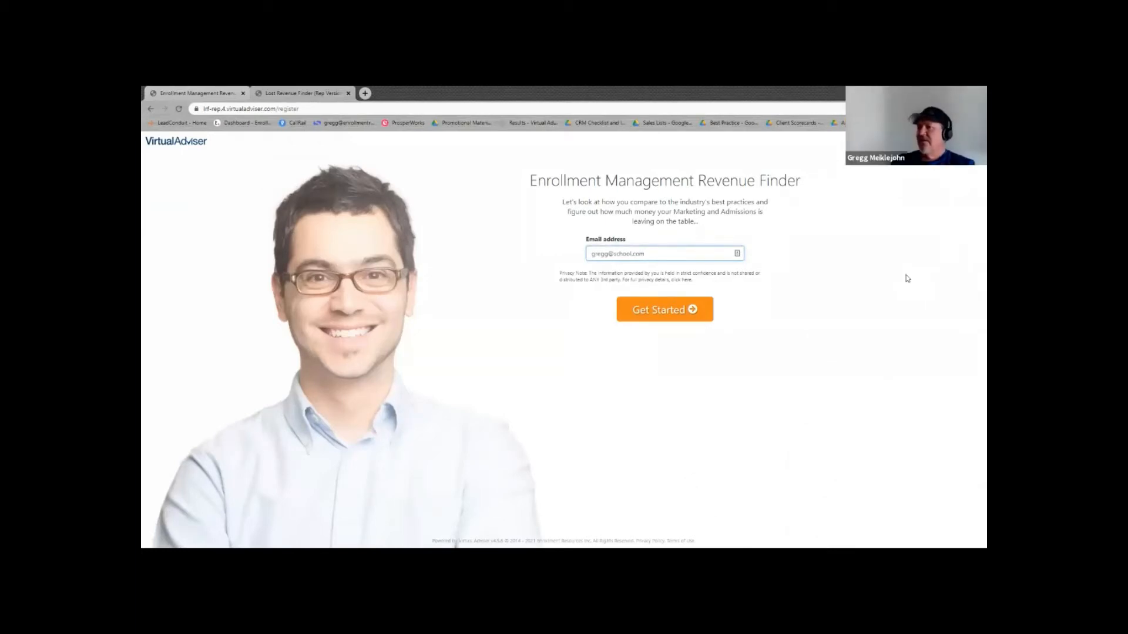
# Step: Enter 160 monthly inquiries, 80% internet, 2 staff, 145 enrollments and average tuition, then continue to Admissions
pyautogui.press('Return')
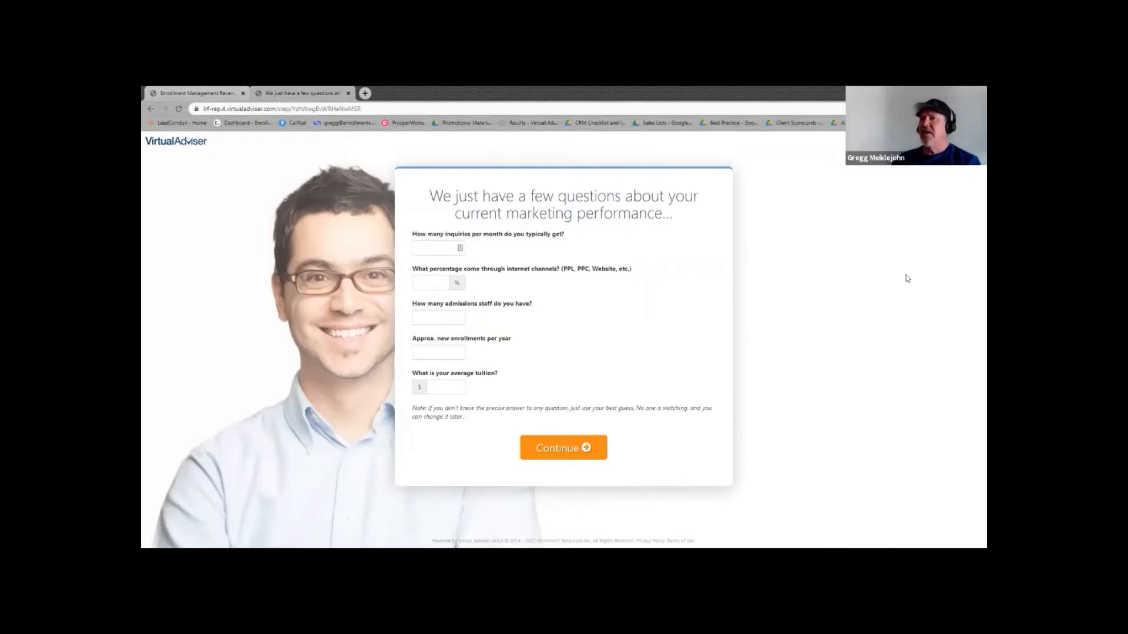
pyautogui.click(435, 248)
pyautogui.write('60')
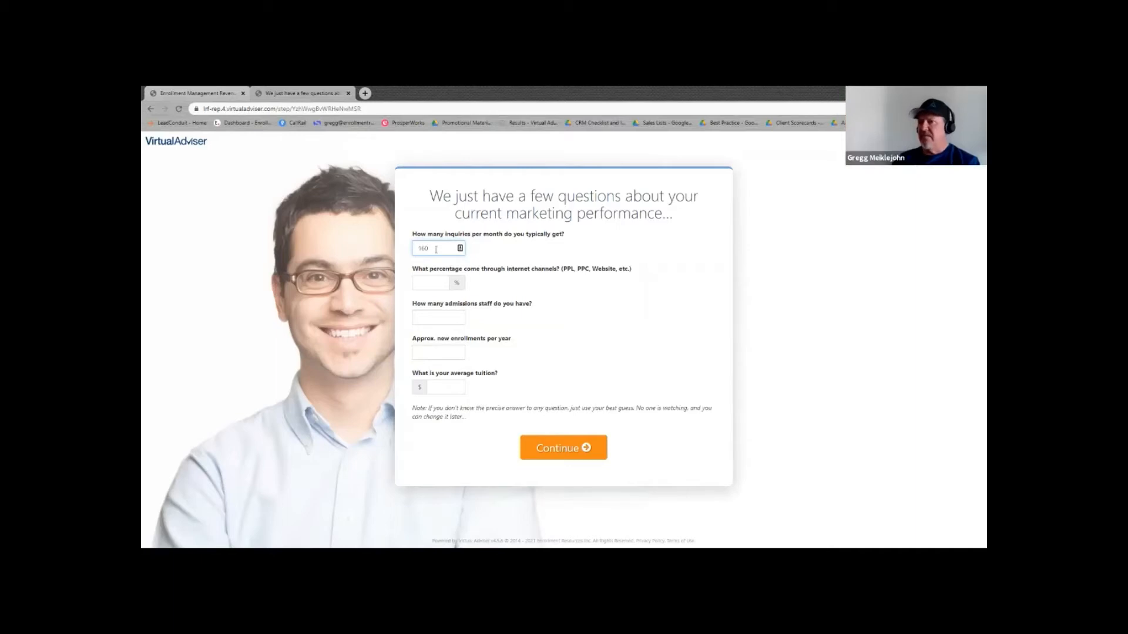
pyautogui.press('Tab')
pyautogui.press('Tab')
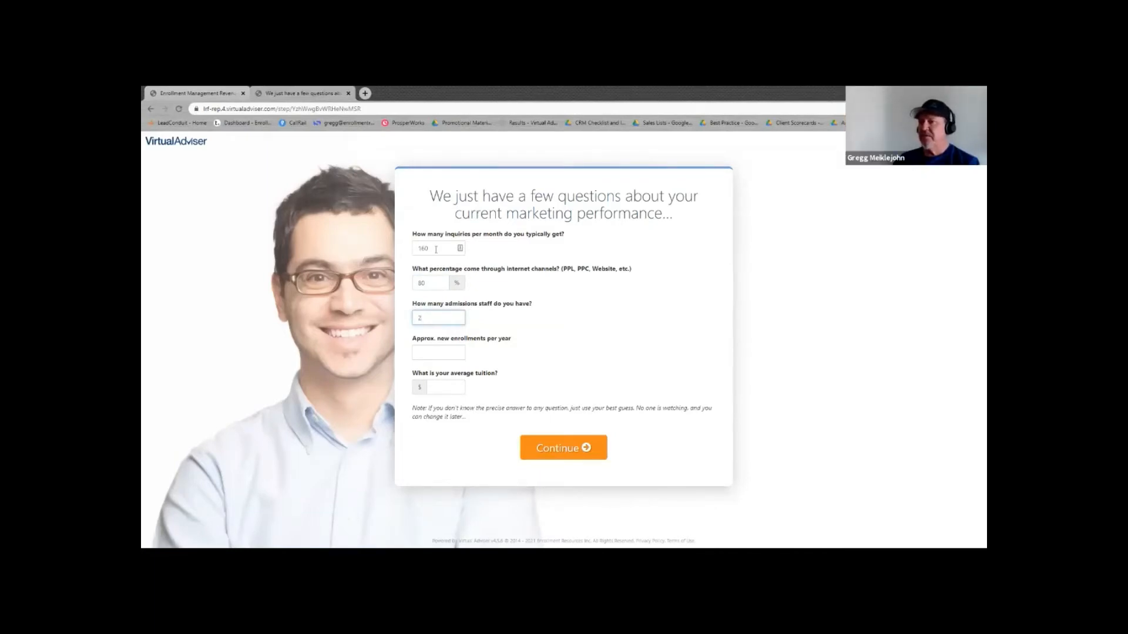
pyautogui.press('Tab')
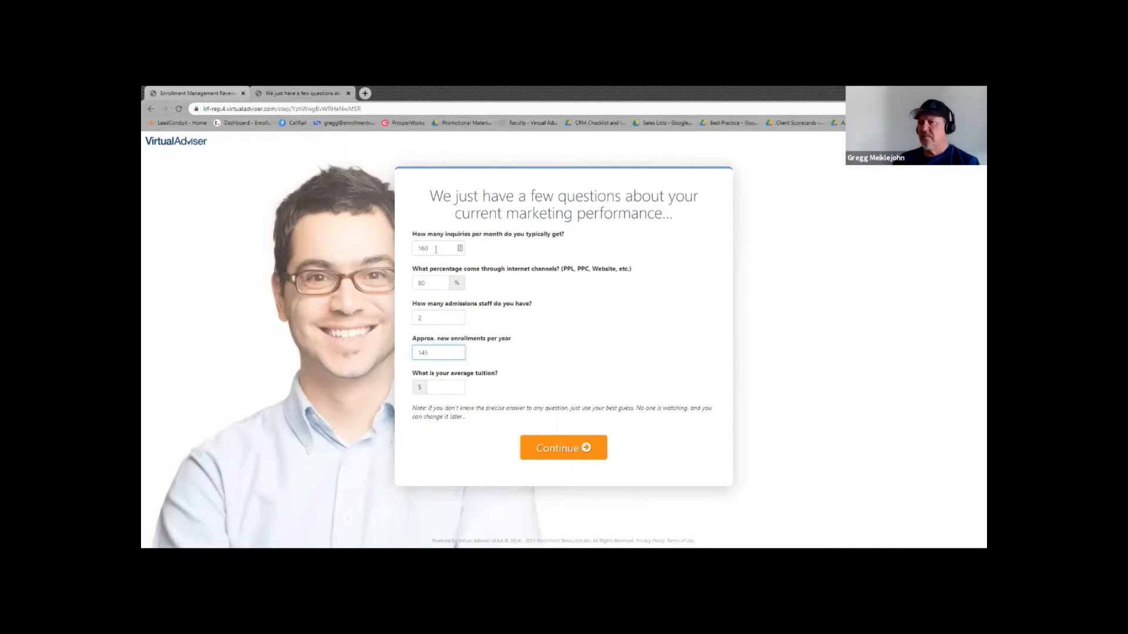
pyautogui.press('Tab')
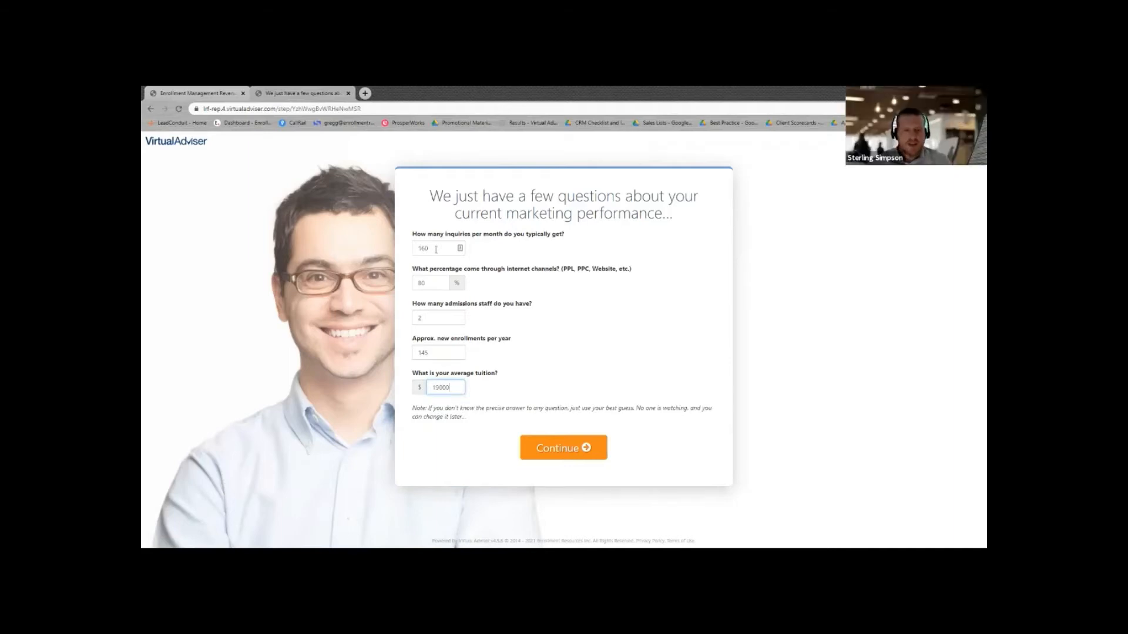
pyautogui.click(581, 453)
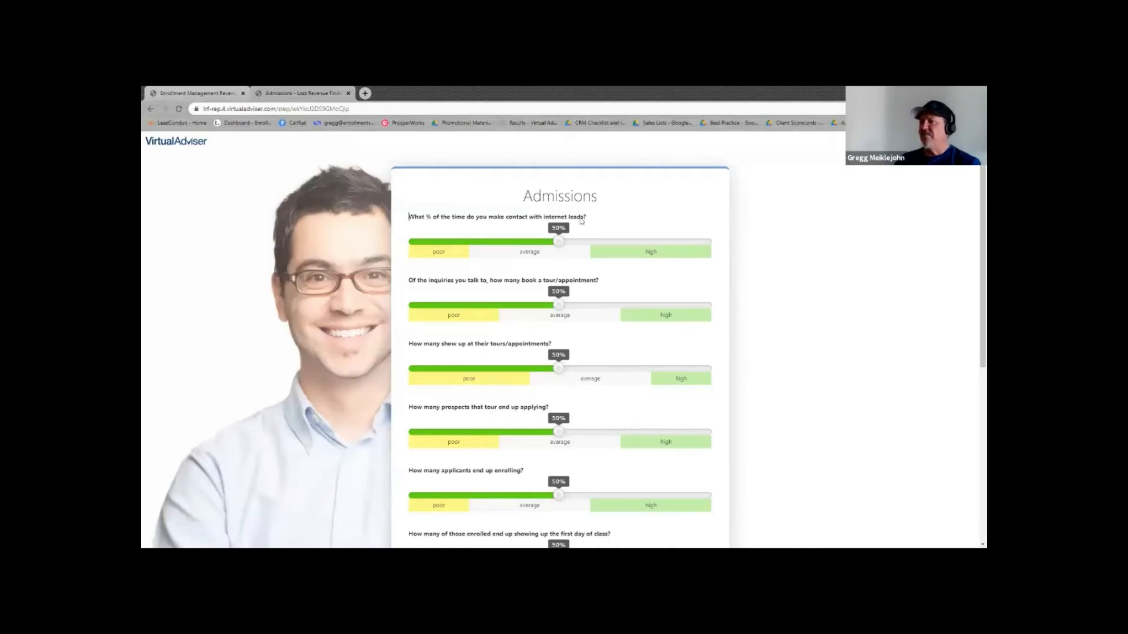
# Step: Set the internet-lead contact rate to 20% and the tour booking rate to about 75%
pyautogui.moveTo(559, 242); pyautogui.dragTo(472, 251)
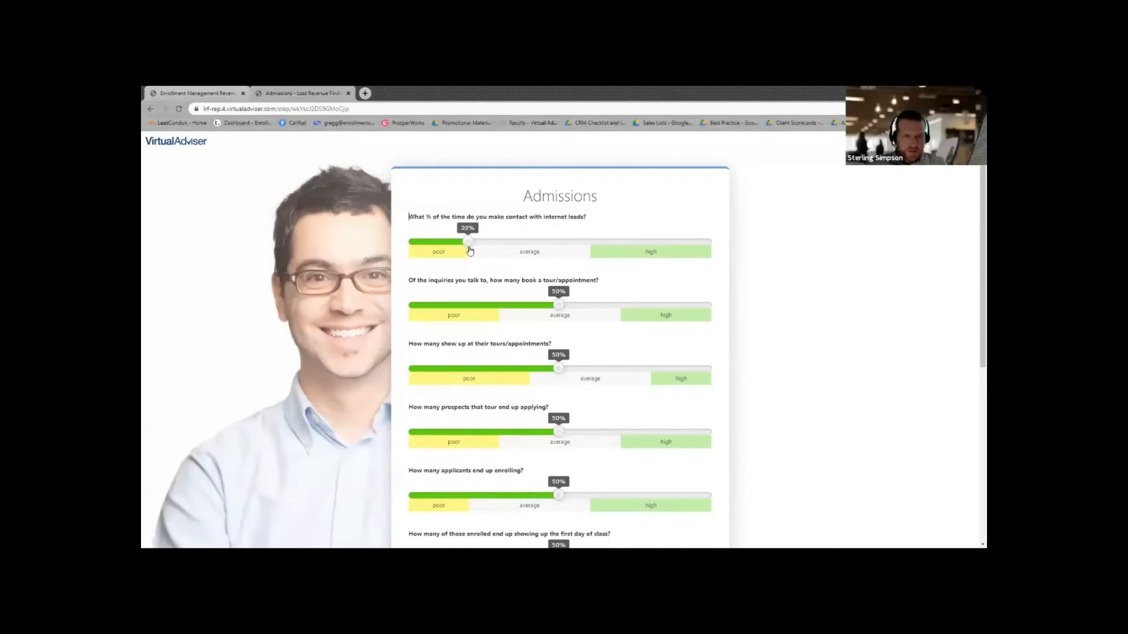
pyautogui.scroll(-1, 529, 282)
pyautogui.scroll(-1, 540, 282)
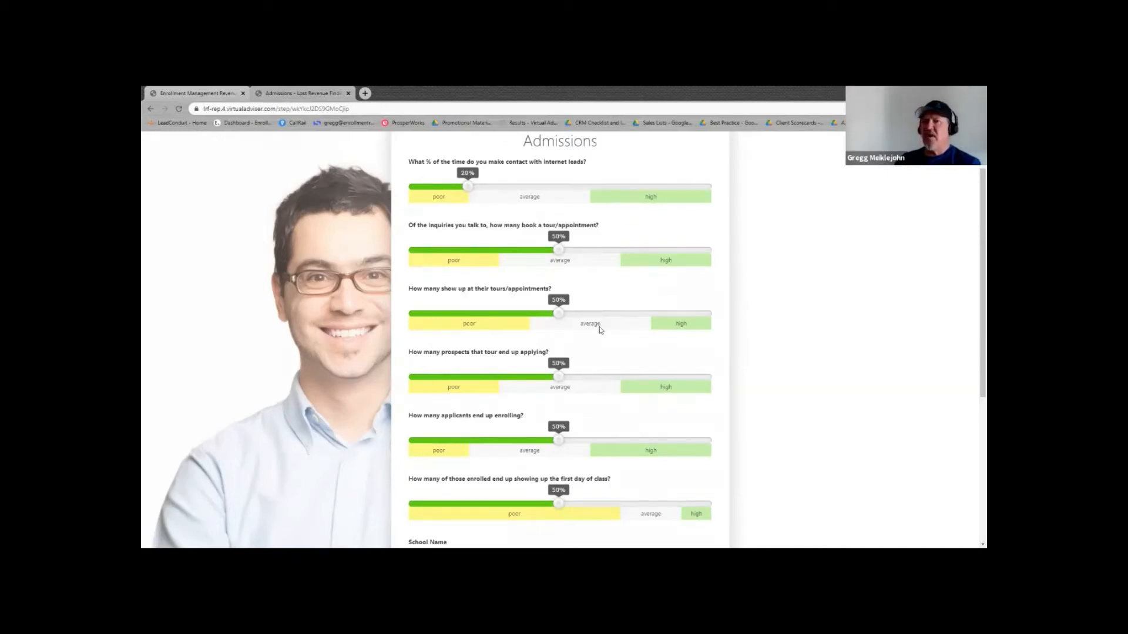
pyautogui.moveTo(558, 251)
pyautogui.mouseDown()
pyautogui.moveTo(620, 252)
pyautogui.moveTo(610, 252)
pyautogui.mouseUp()
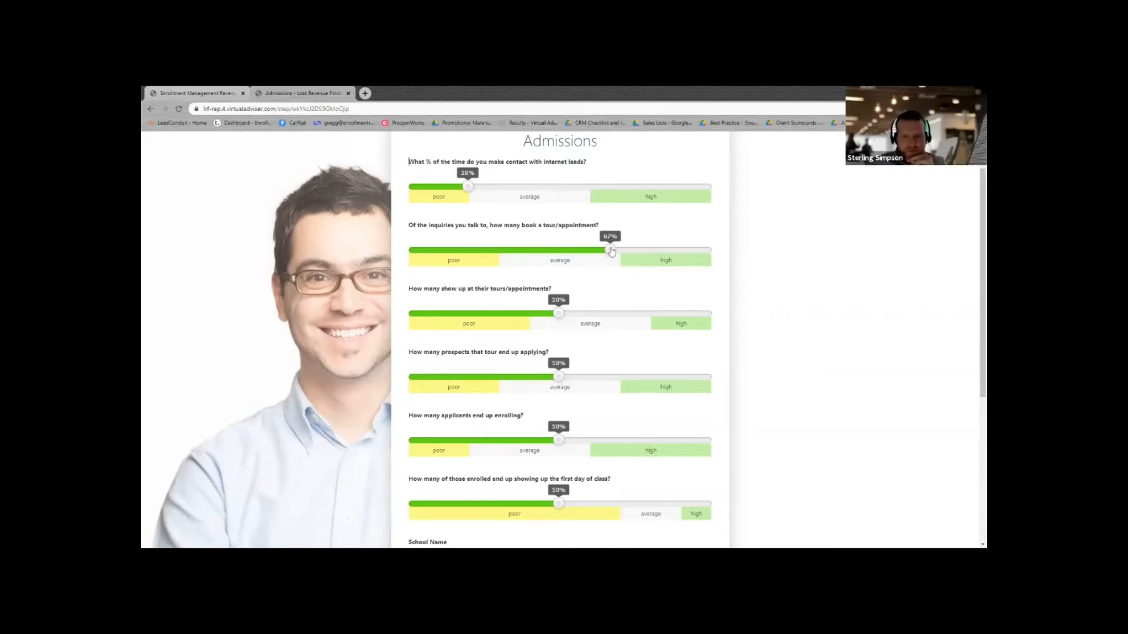
pyautogui.moveTo(612, 251); pyautogui.dragTo(607, 251)
pyautogui.moveTo(615, 252); pyautogui.dragTo(637, 252)
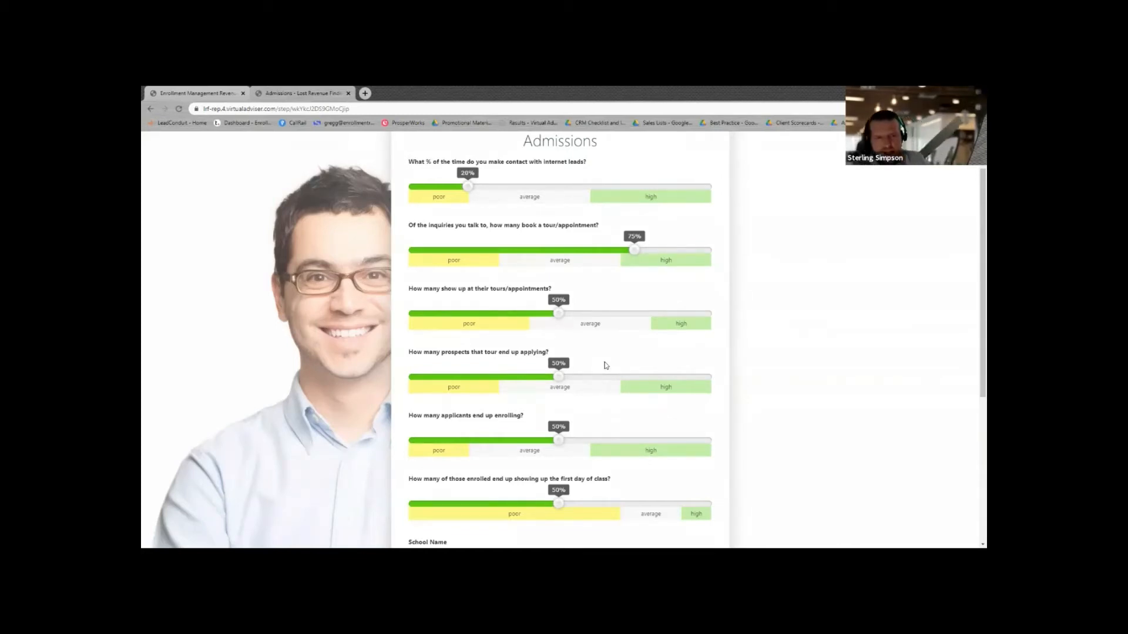
# Step: Set applying to 67%, enrolling to 80% and first-day show-up to 85%
pyautogui.moveTo(561, 379); pyautogui.dragTo(608, 379)
pyautogui.moveTo(561, 443); pyautogui.dragTo(653, 449)
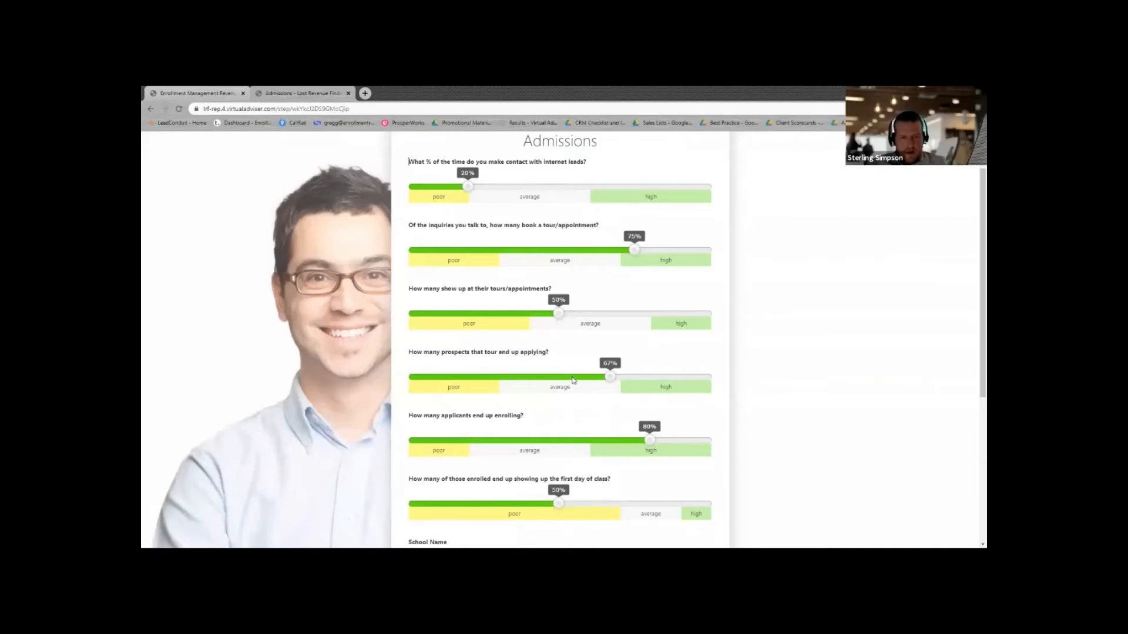
pyautogui.scroll(-2, 590, 388)
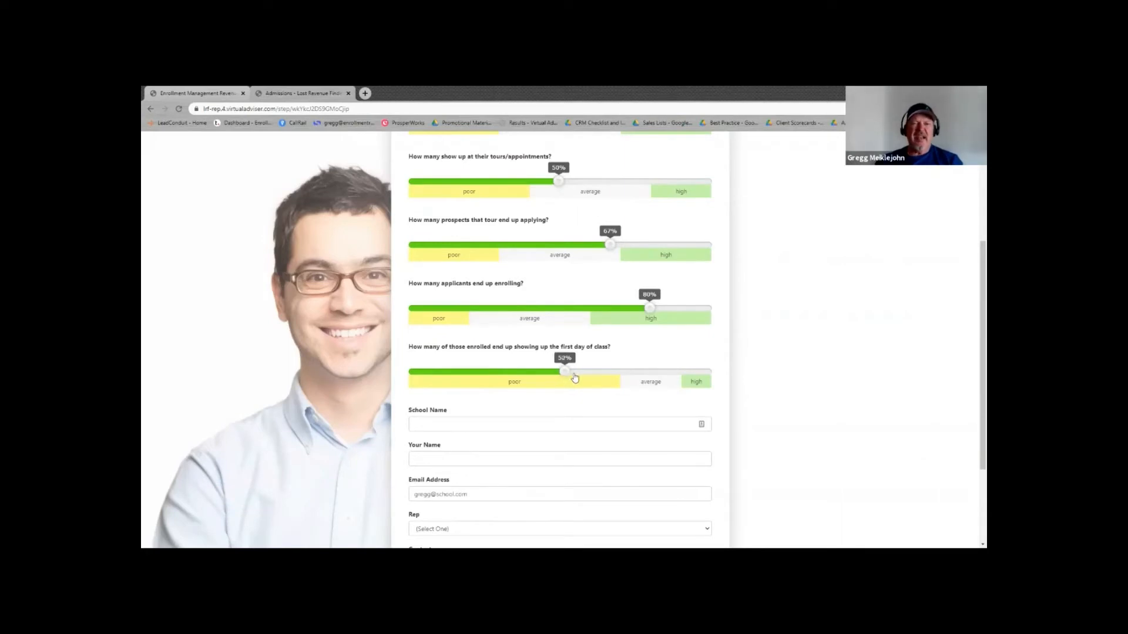
pyautogui.moveTo(560, 377); pyautogui.dragTo(667, 376)
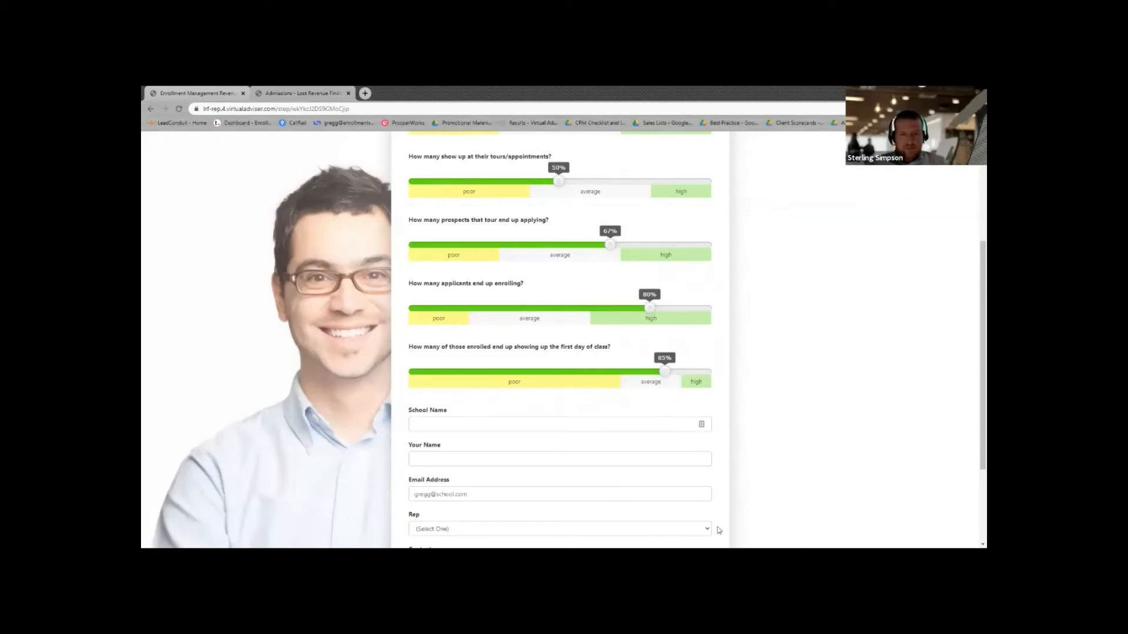
pyautogui.scroll(5, 750, 423)
pyautogui.scroll(-2, 749, 352)
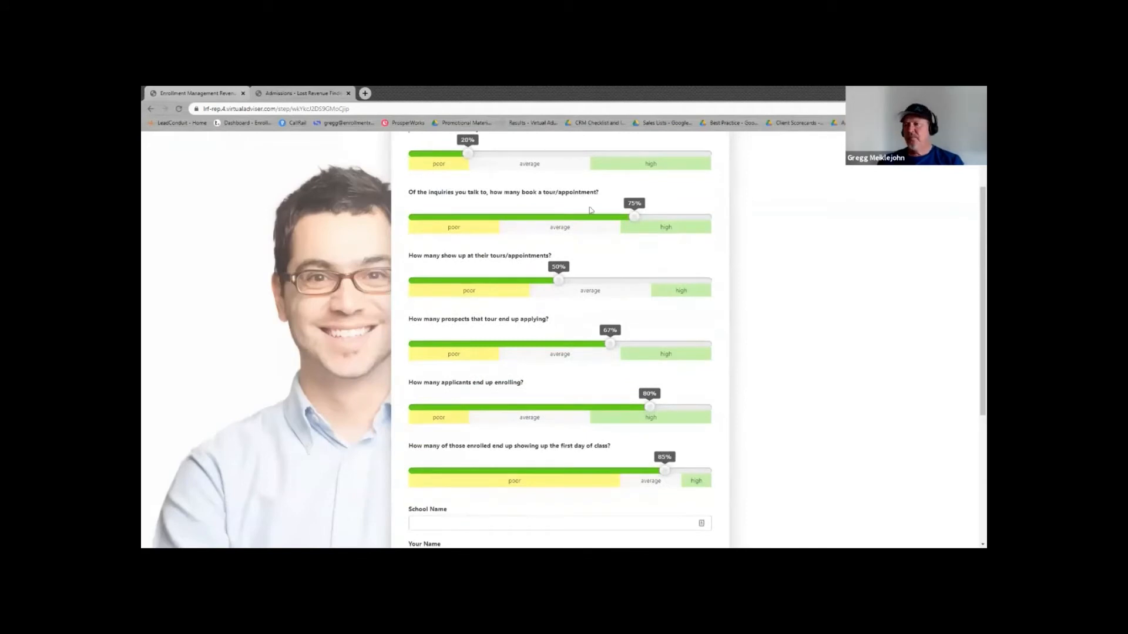
pyautogui.scroll(-2, 775, 400)
# Step: Enter the school name, your name and a sales rep, then generate the $2,660,224 Lost Revenue Report
pyautogui.click(498, 349)
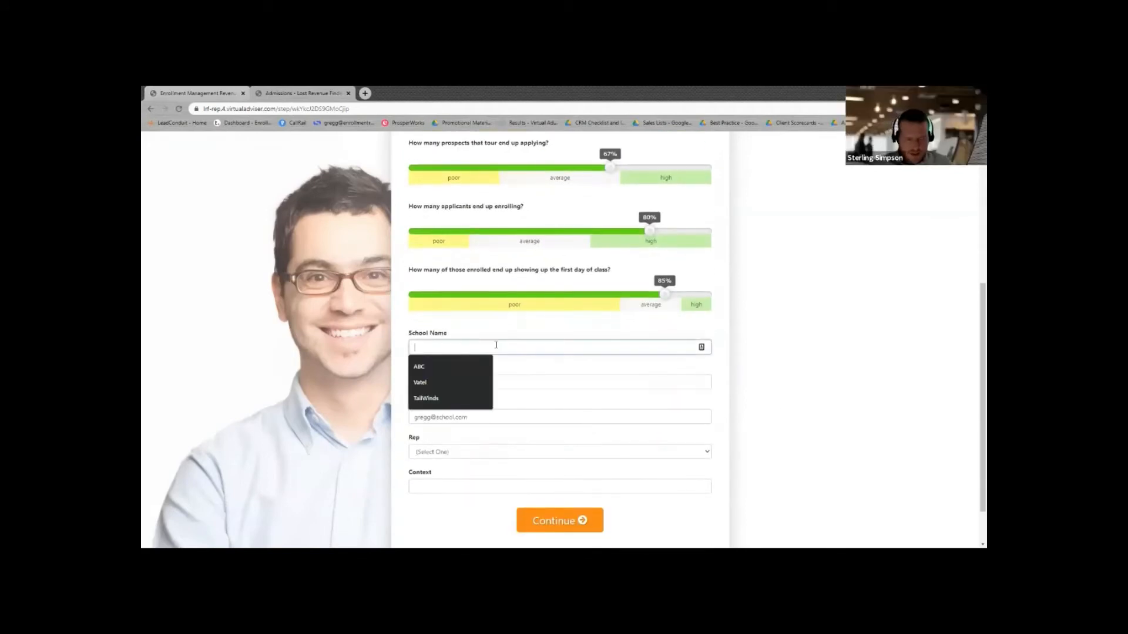
pyautogui.write("Gregg's Beau ty")
pyautogui.press('Tab')
pyautogui.write('Gre')
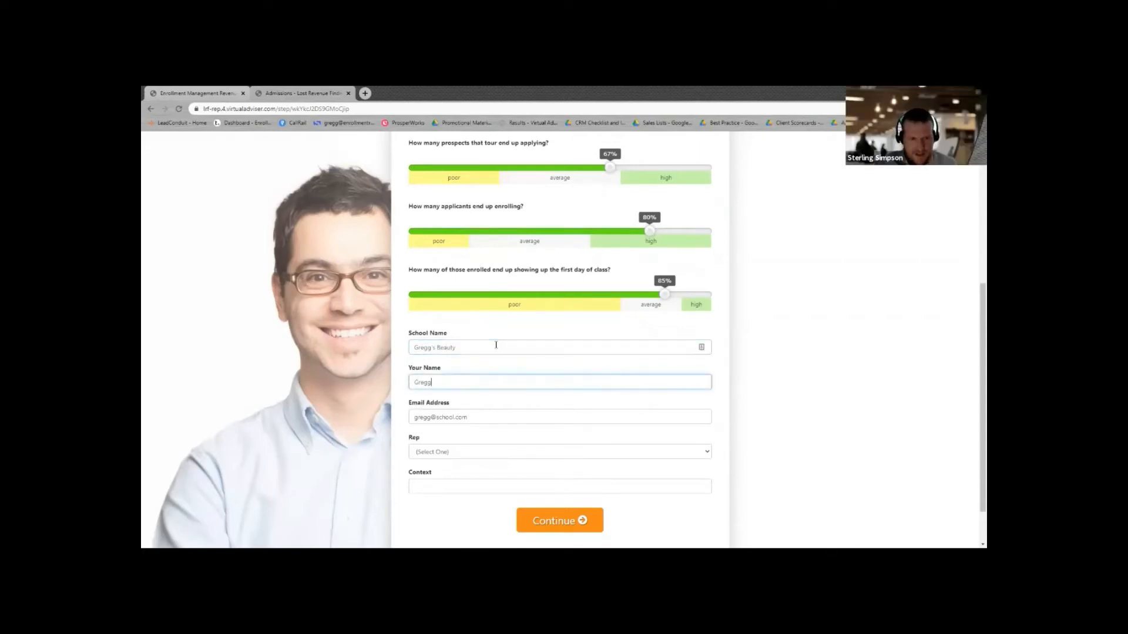
pyautogui.press('Tab')
pyautogui.press('Tab')
pyautogui.press('s')
pyautogui.press('Tab')
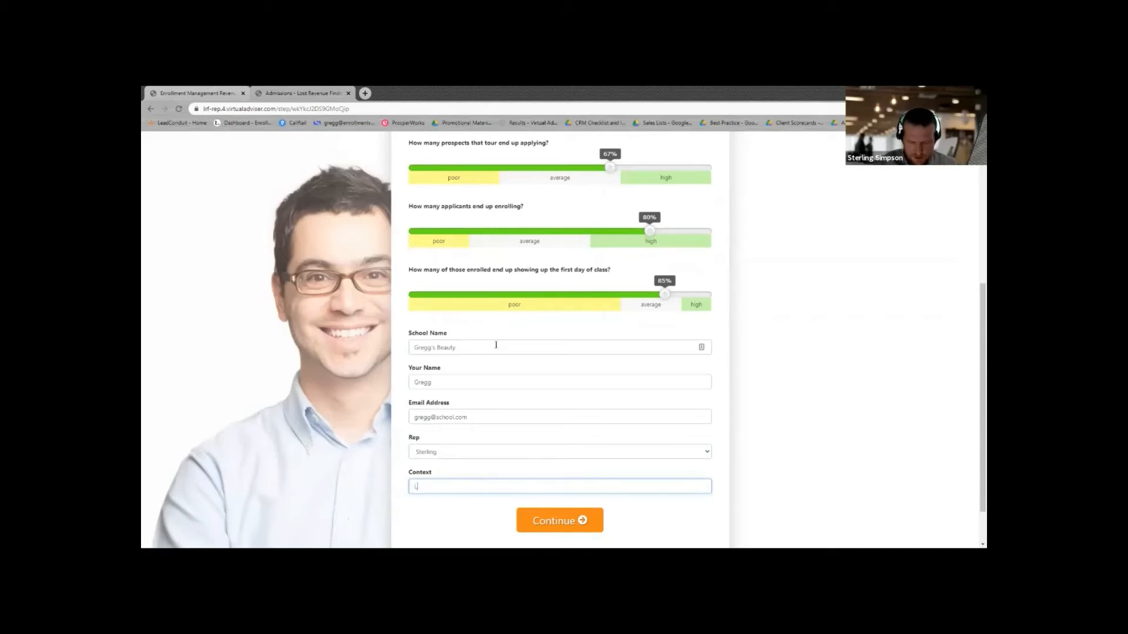
pyautogui.write('RF')
pyautogui.click(564, 521)
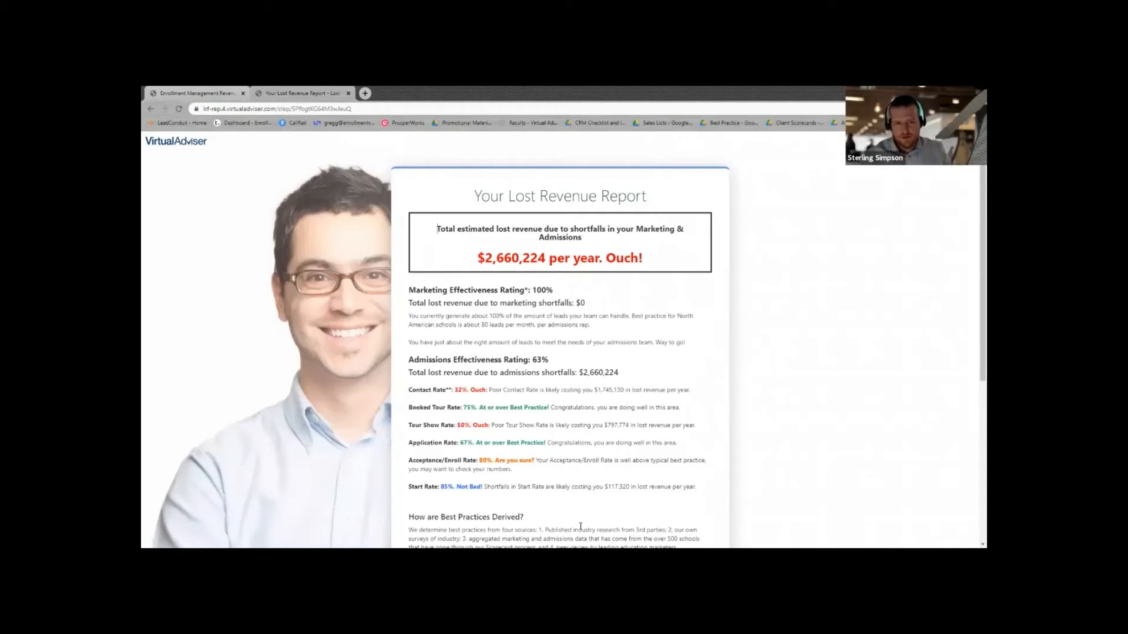
pyautogui.scroll(-2, 572, 353)
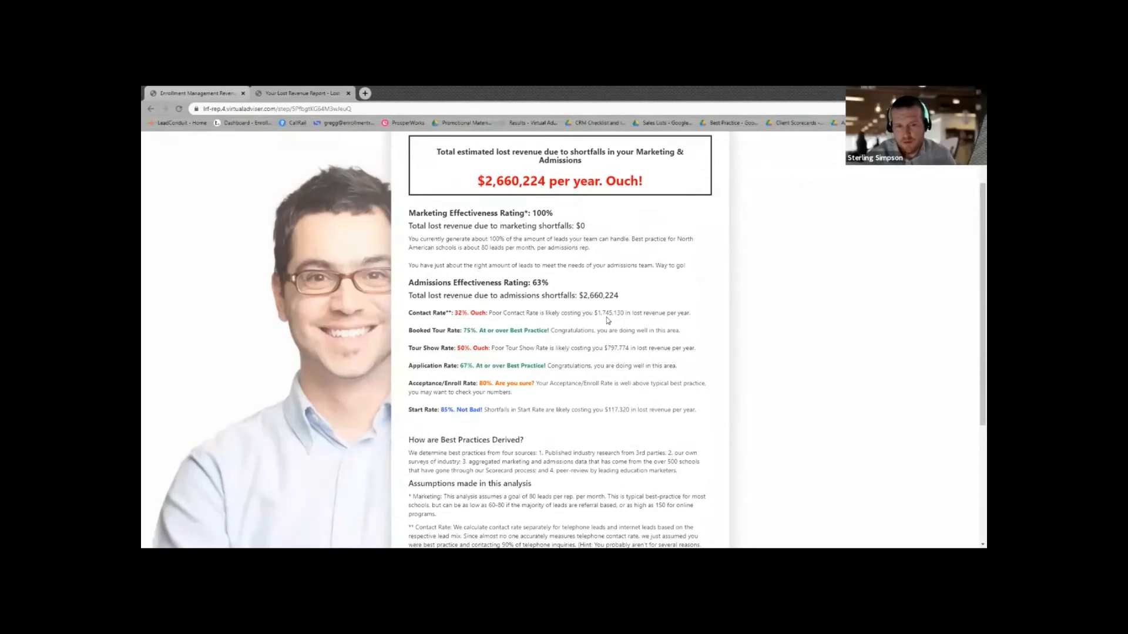
pyautogui.scroll(-1, 592, 338)
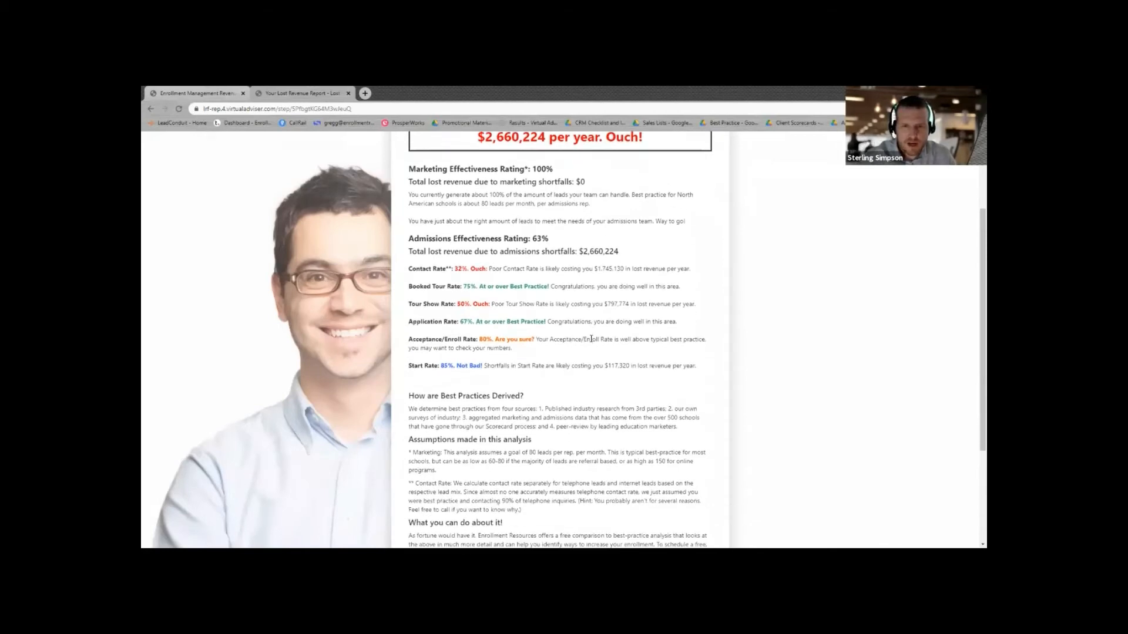
pyautogui.scroll(-1, 593, 338)
pyautogui.moveTo(596, 214); pyautogui.dragTo(628, 213)
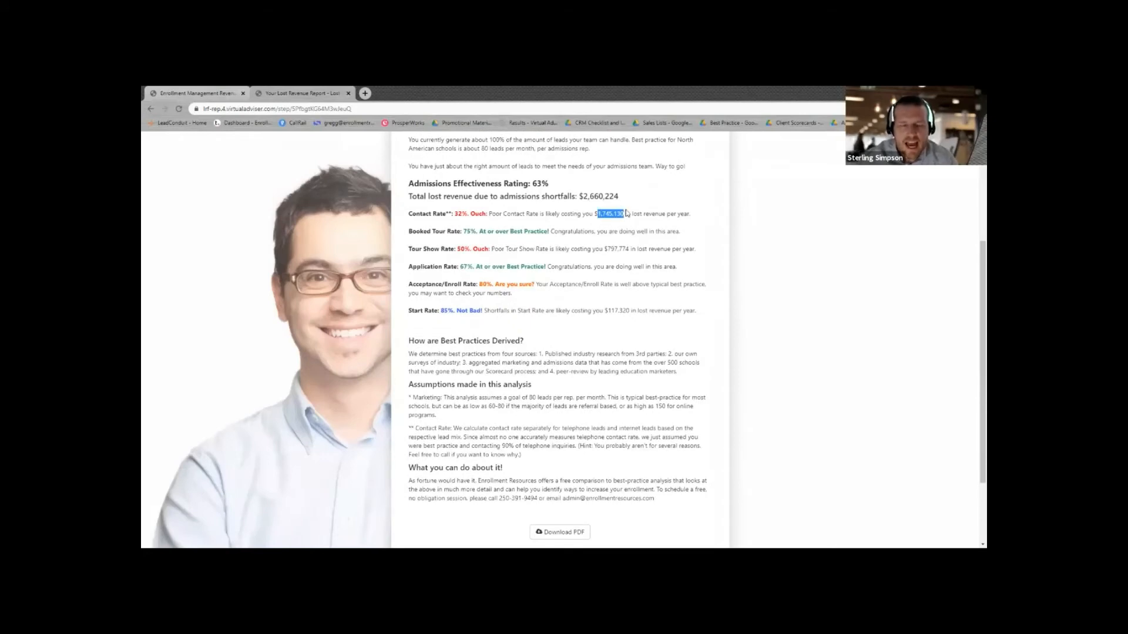
pyautogui.click(760, 232)
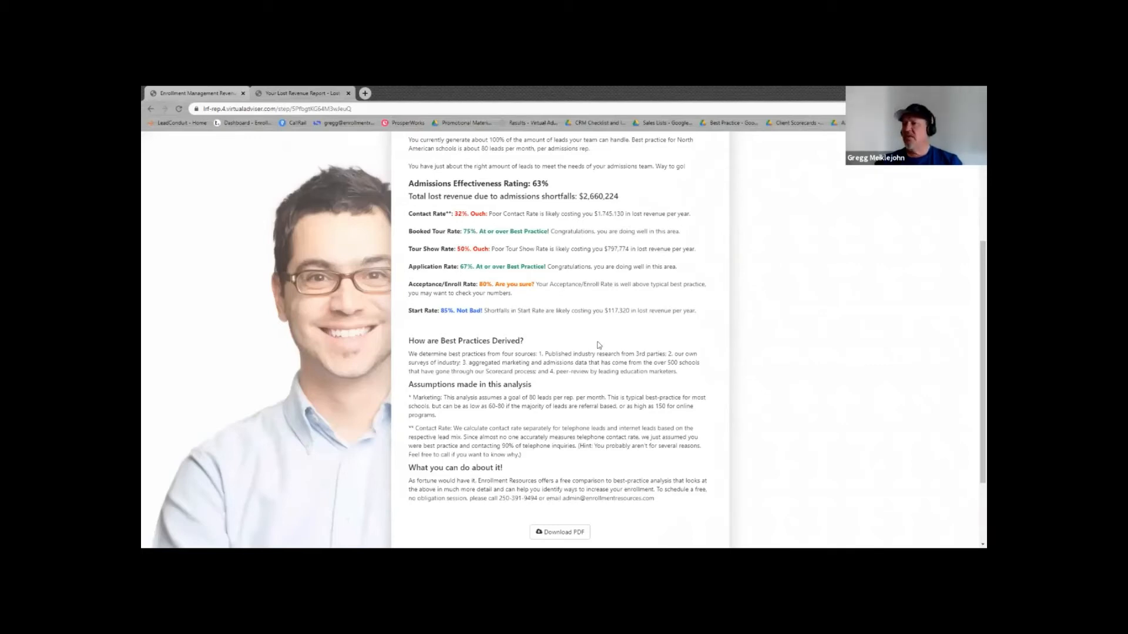
pyautogui.scroll(3, 598, 343)
pyautogui.scroll(3, 599, 344)
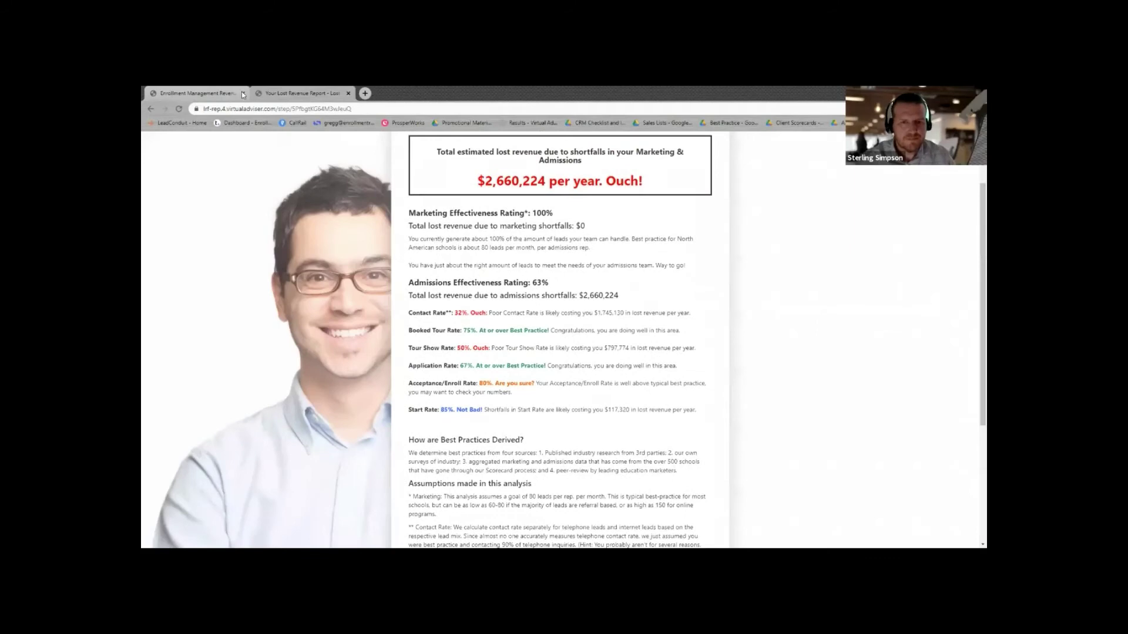
# Step: Return to the Admissions questions and raise the internet-lead contact rate from 20% to 60%
pyautogui.click(153, 110)
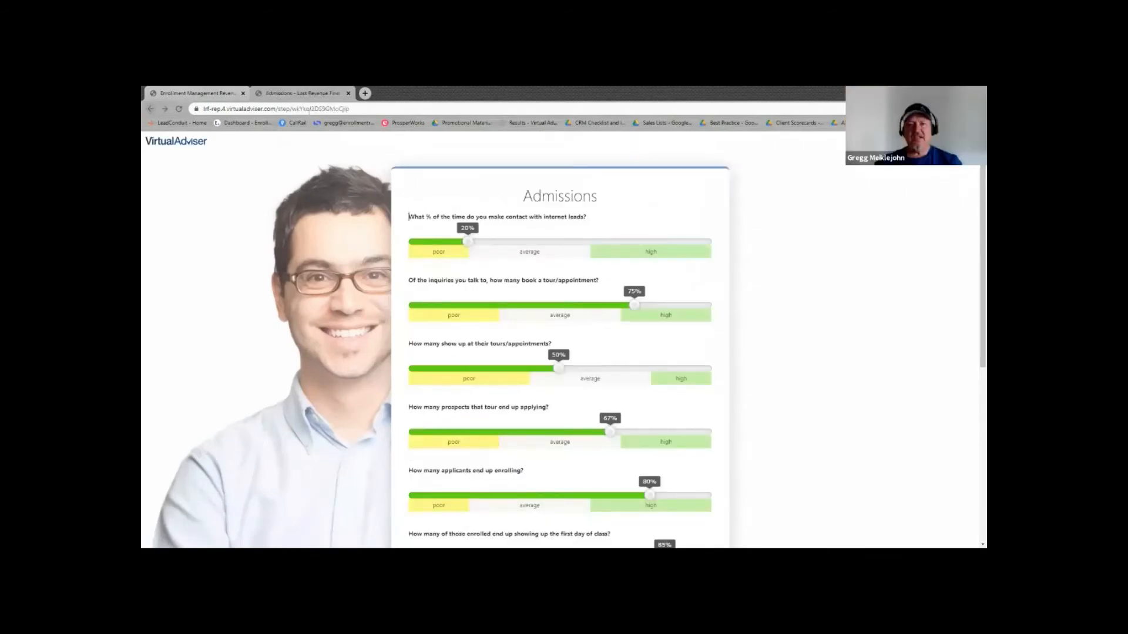
pyautogui.moveTo(466, 242); pyautogui.dragTo(589, 244)
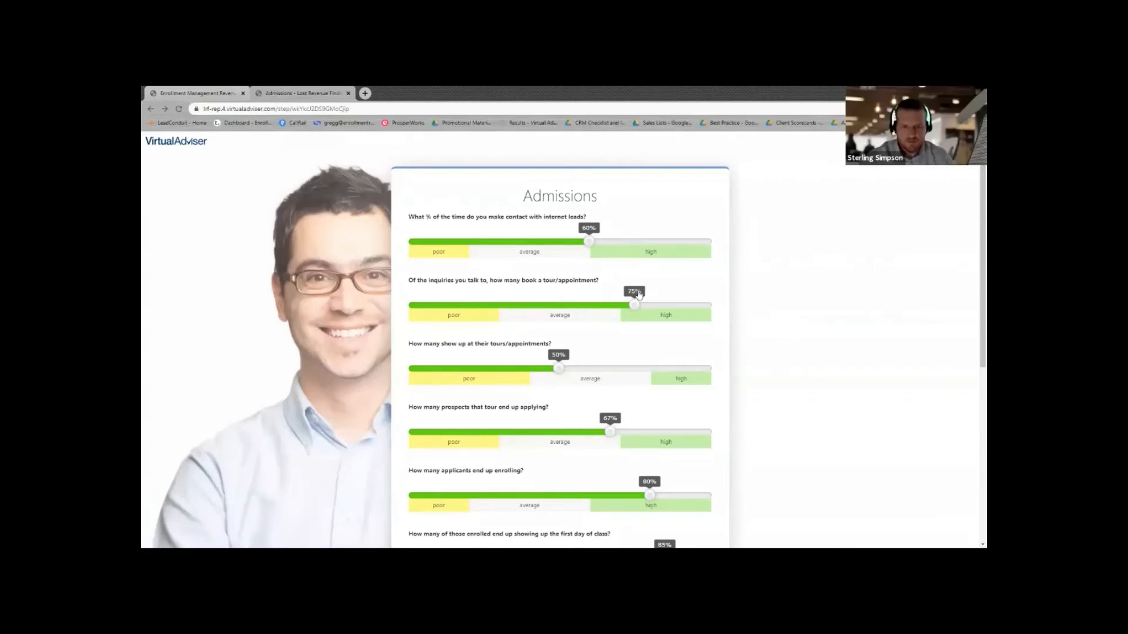
pyautogui.scroll(-5, 639, 291)
pyautogui.scroll(-5, 638, 291)
pyautogui.scroll(5, 638, 290)
pyautogui.scroll(5, 639, 291)
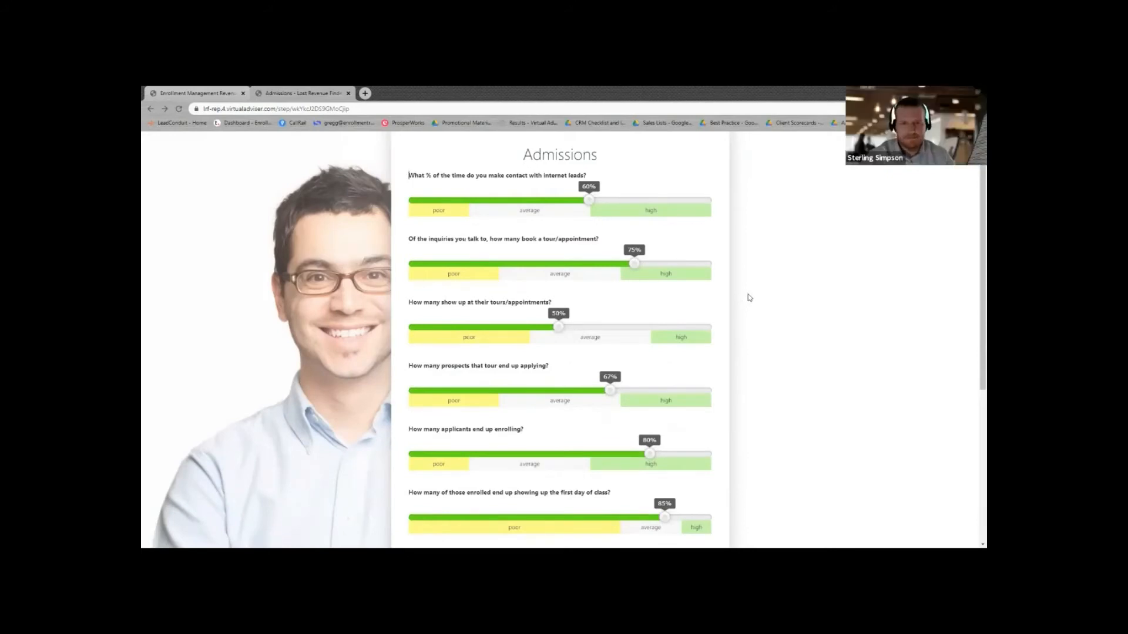
pyautogui.scroll(-1, 742, 297)
pyautogui.scroll(1, 746, 301)
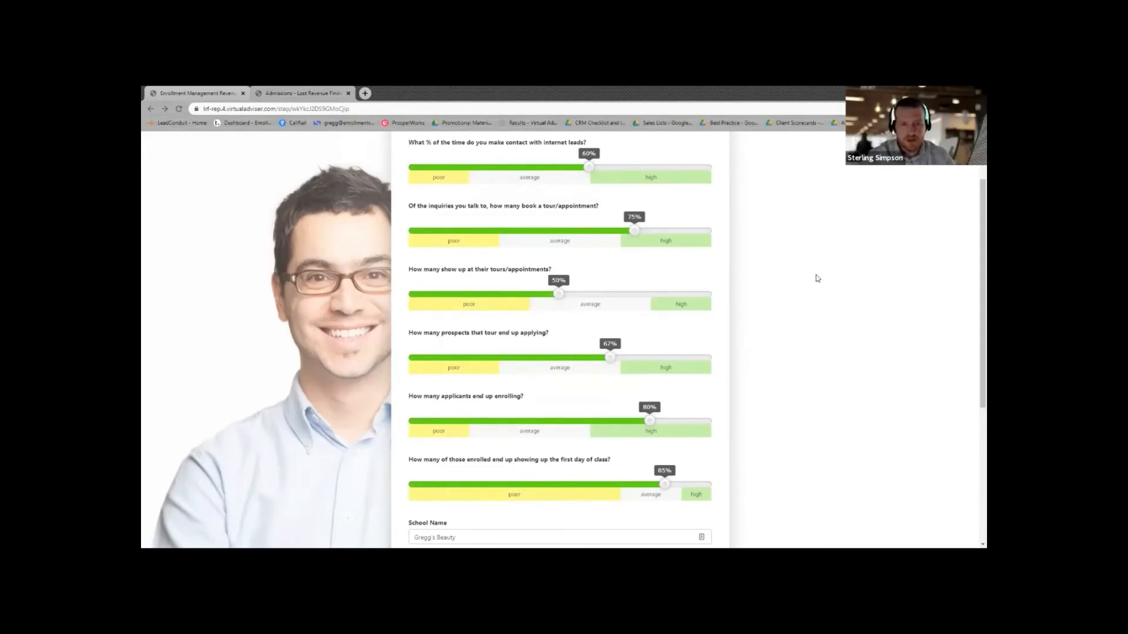
pyautogui.scroll(-1, 815, 280)
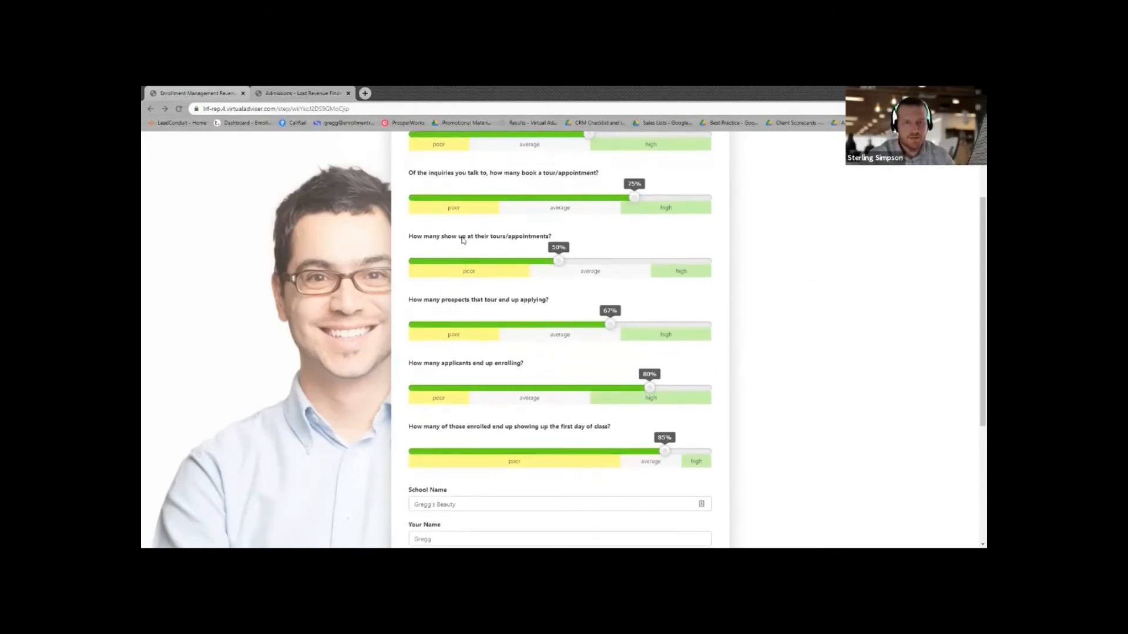
pyautogui.scroll(-3, 779, 263)
pyautogui.scroll(-3, 780, 263)
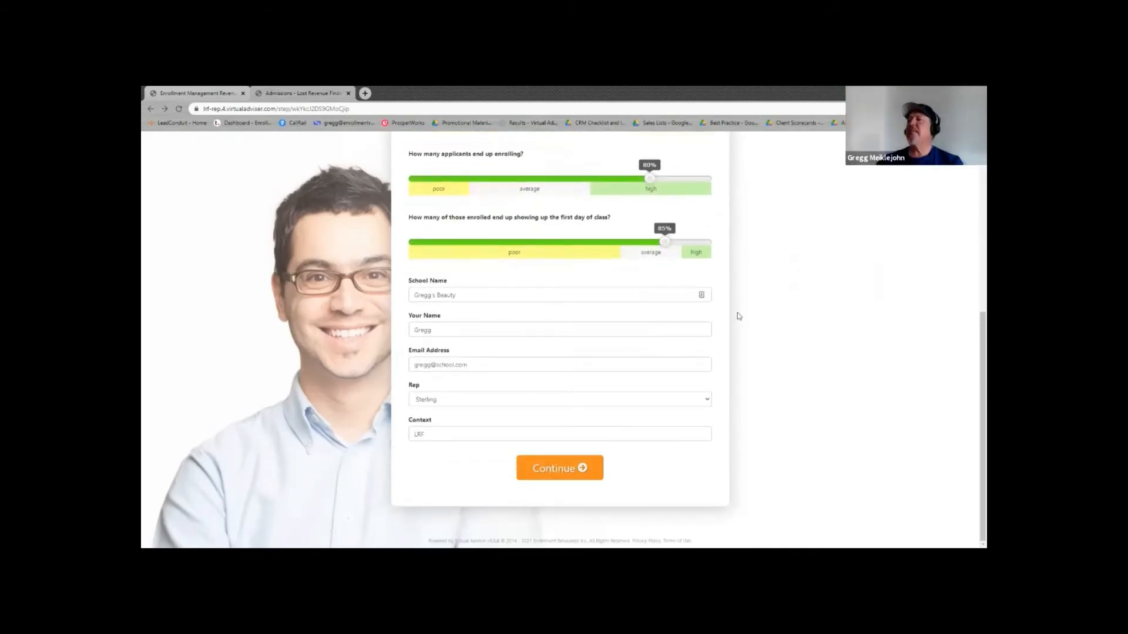
pyautogui.scroll(3, 738, 322)
pyautogui.scroll(1, 738, 321)
pyautogui.scroll(3, 712, 305)
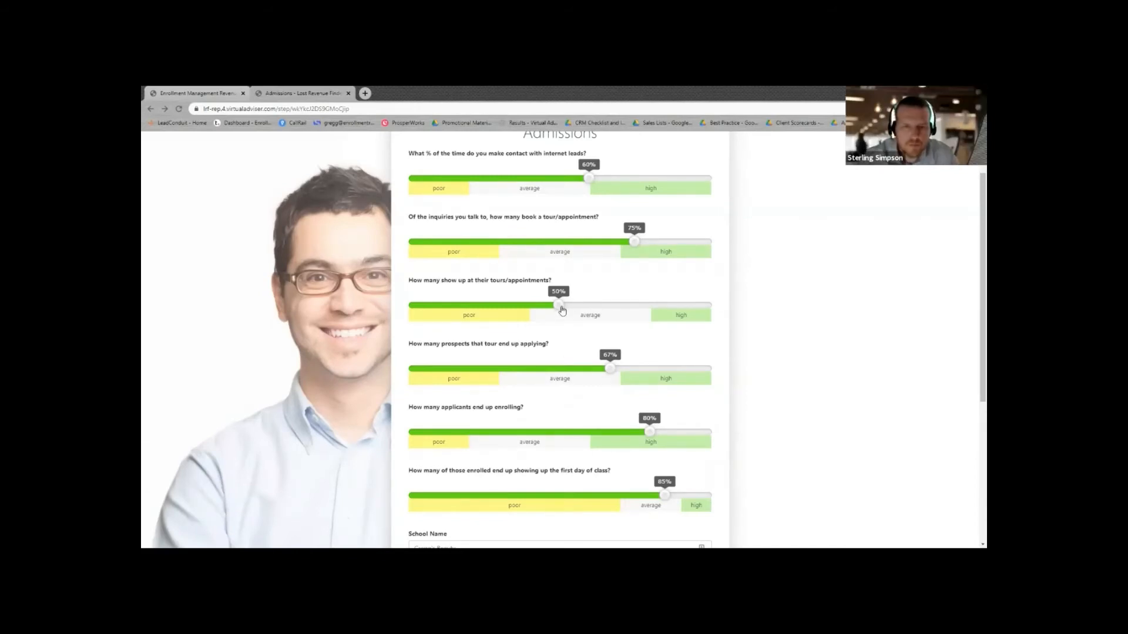
# Step: Raise the tour show-up rate to 65% and recalculate the report to $940,024 lost per year
pyautogui.moveTo(562, 307); pyautogui.dragTo(611, 307)
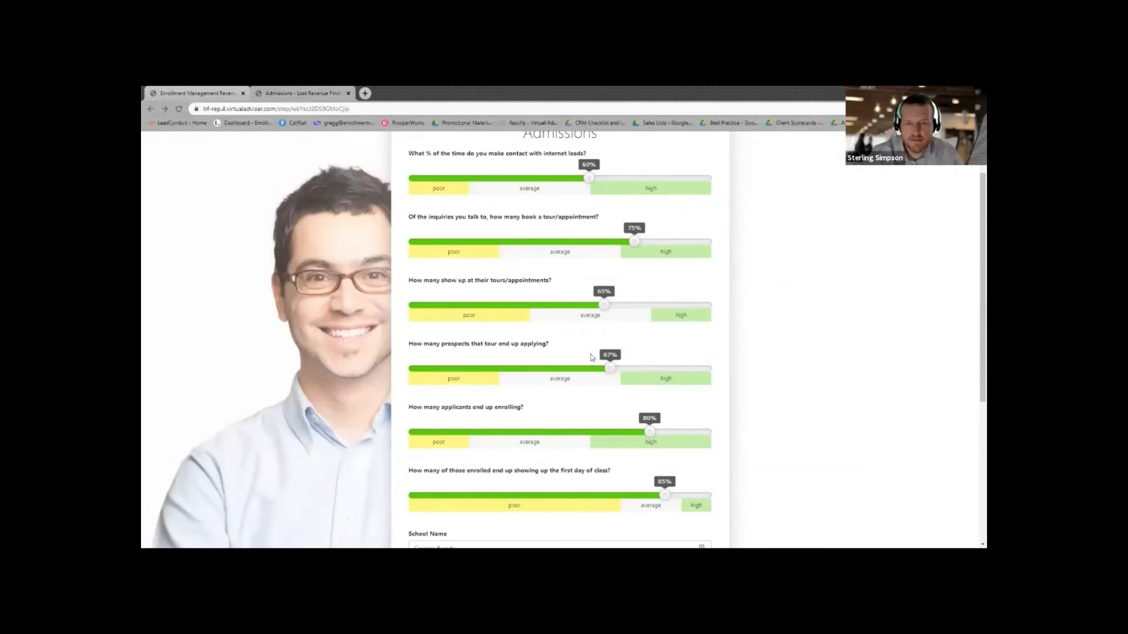
pyautogui.scroll(-5, 582, 353)
pyautogui.scroll(-5, 582, 397)
pyautogui.scroll(-3, 585, 423)
pyautogui.click(559, 469)
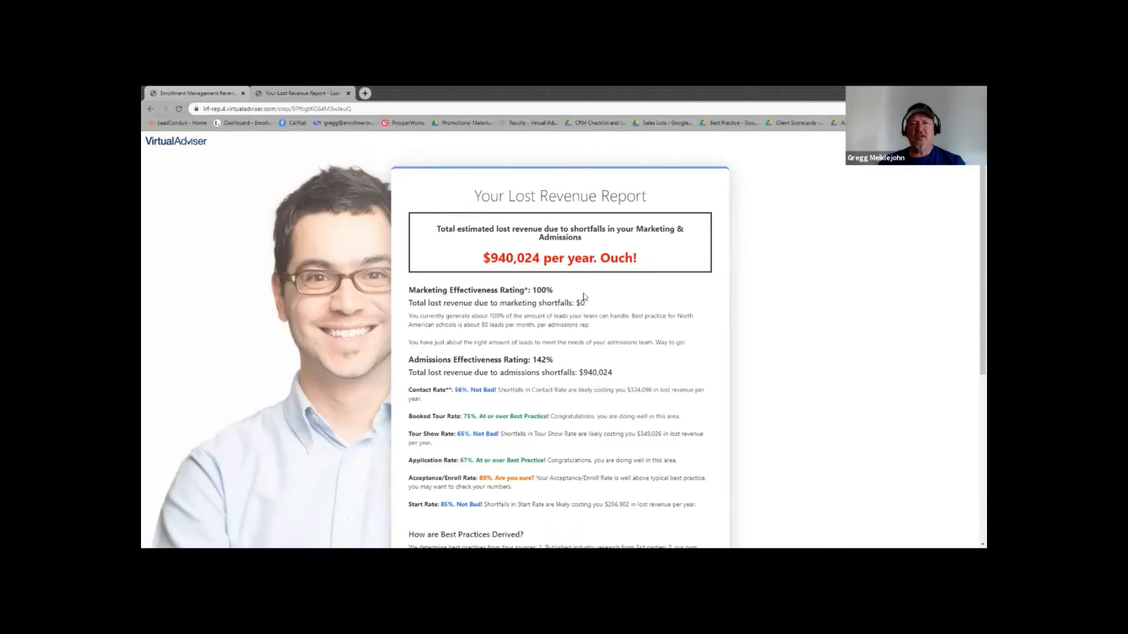
pyautogui.scroll(-3, 587, 299)
pyautogui.scroll(-1, 580, 303)
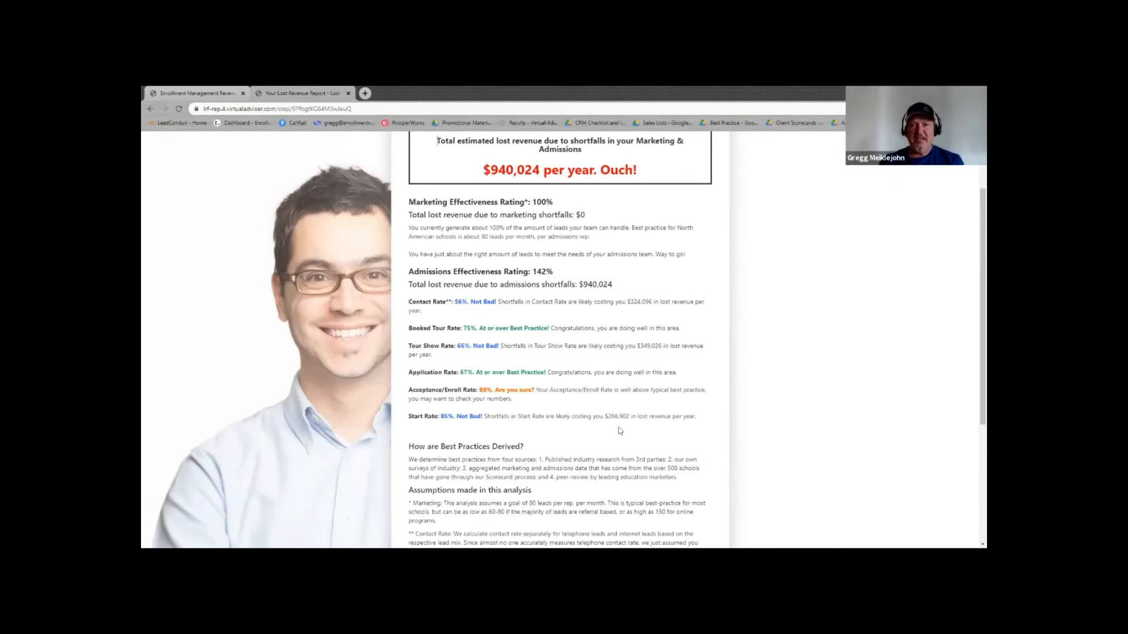
pyautogui.scroll(-1, 658, 426)
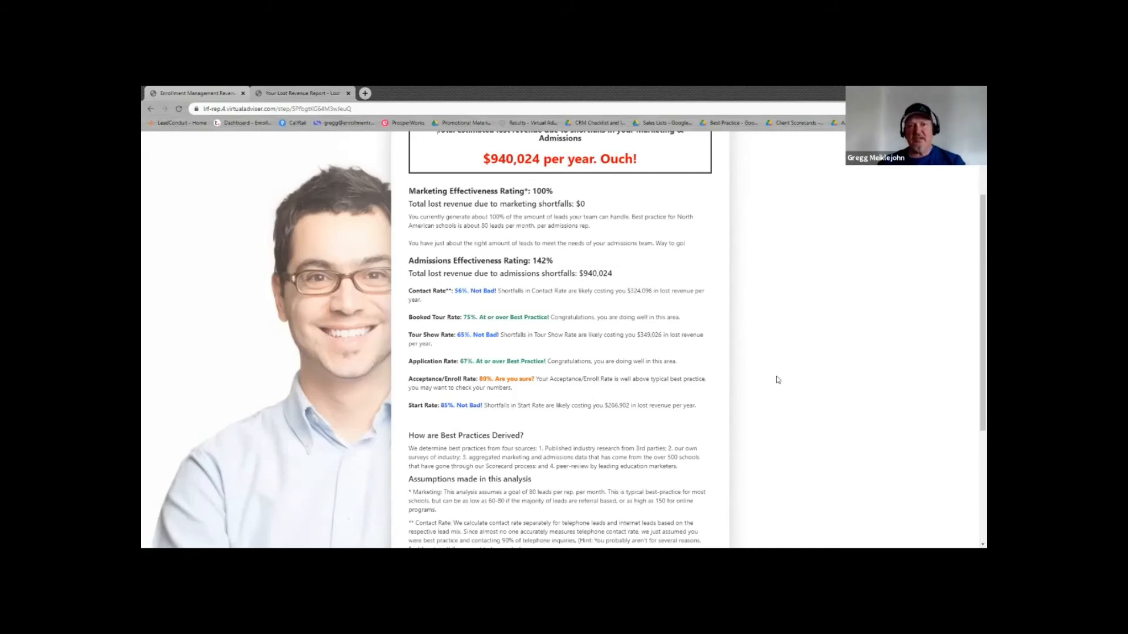
pyautogui.scroll(-1, 777, 380)
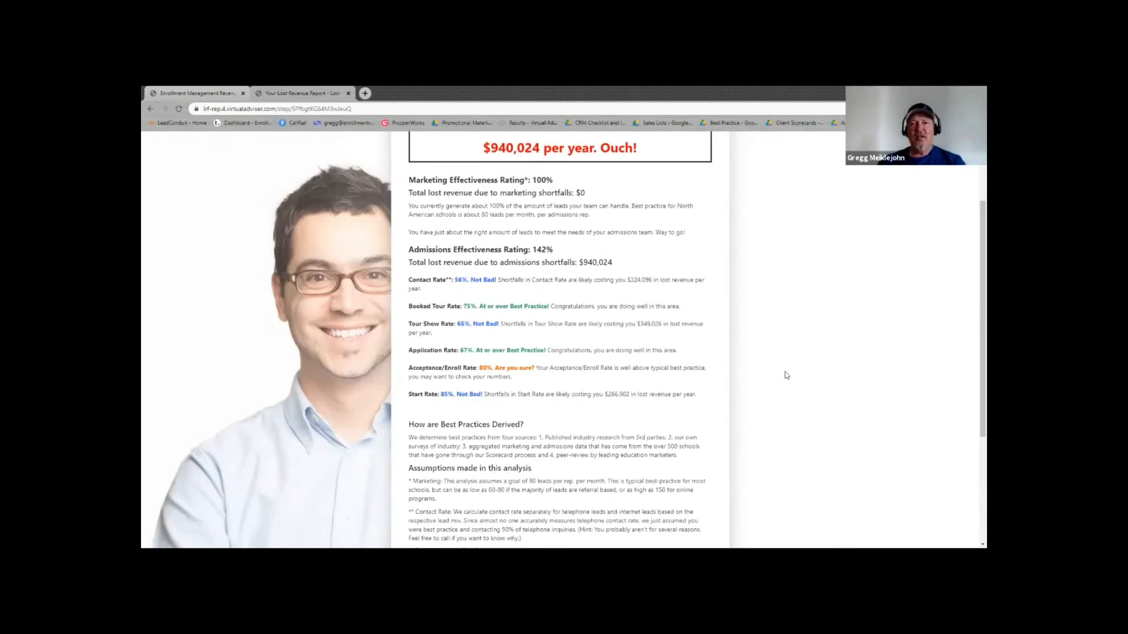